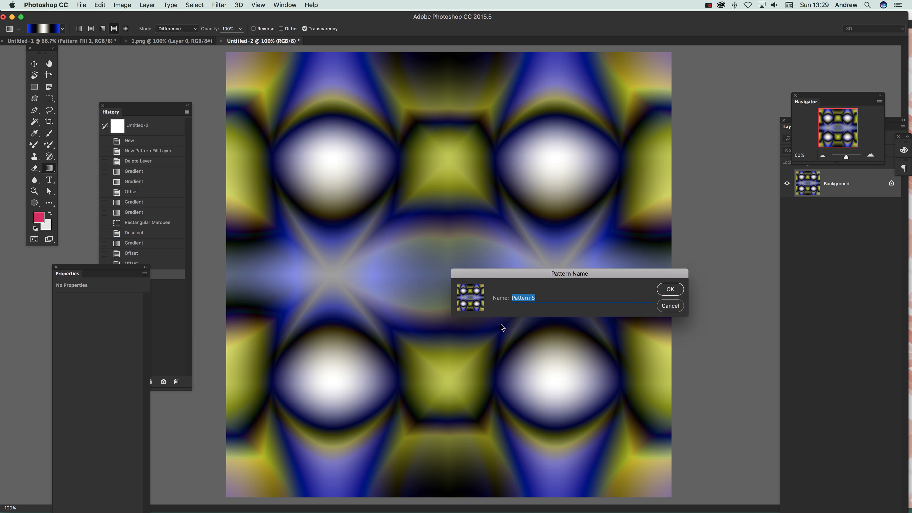
Dismiss the pattern naming dialog and revert the document to its blank starting state in the history.
click(670, 307)
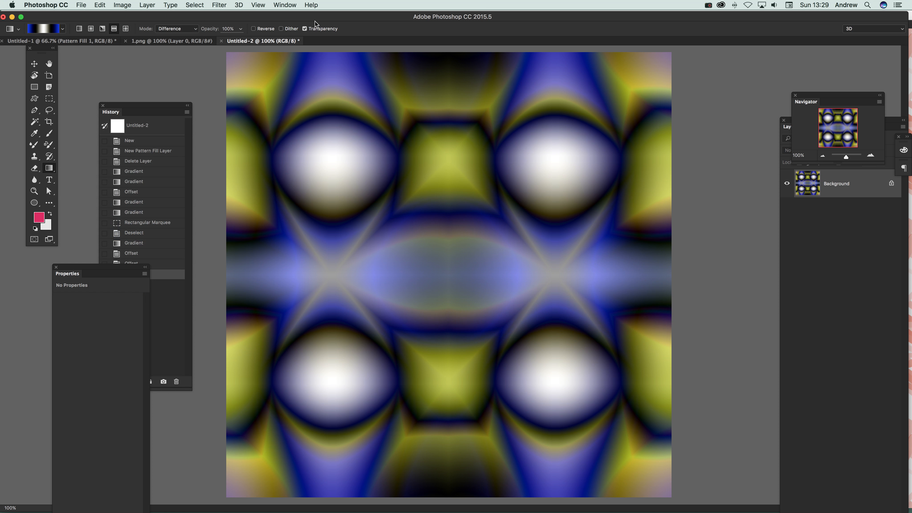
click(148, 141)
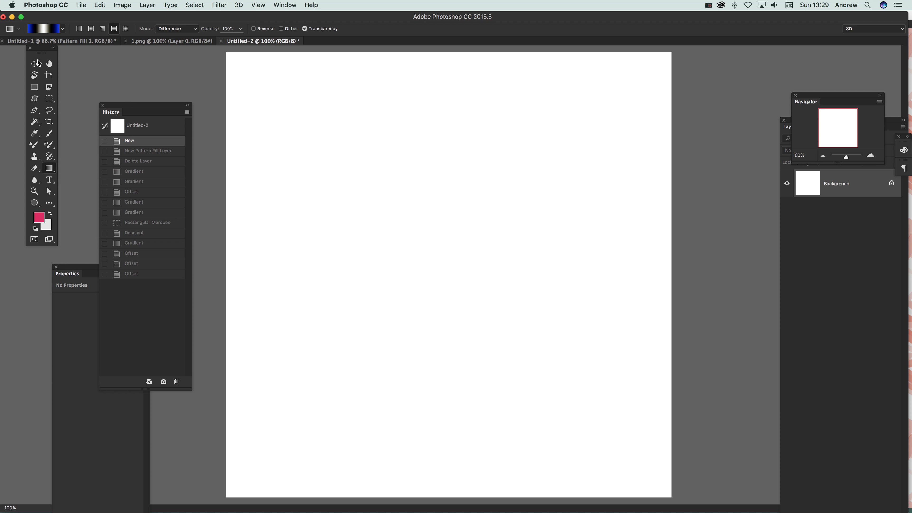
Draw a horizontal reflected gradient across the full canvas width in Difference mode, using the blue, black and white Color11 gradient.
click(45, 30)
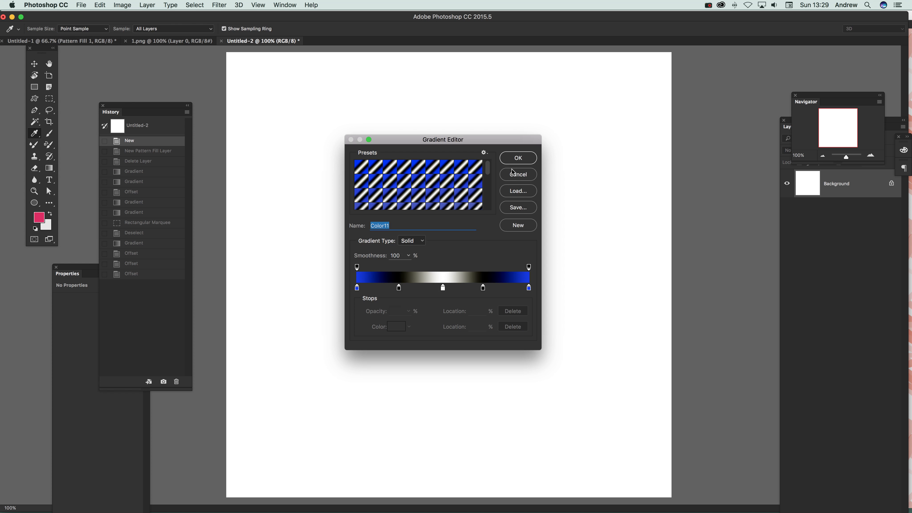
click(519, 161)
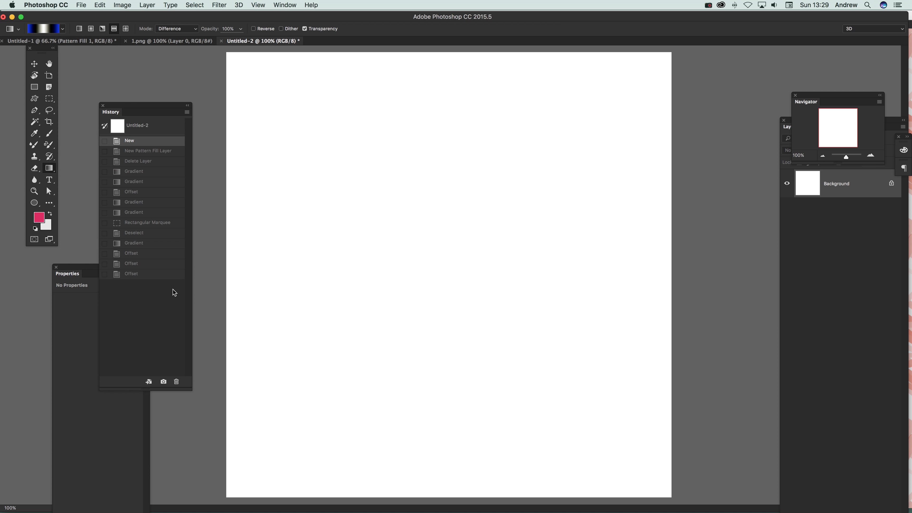
click(115, 30)
drag(226, 276, 671, 283)
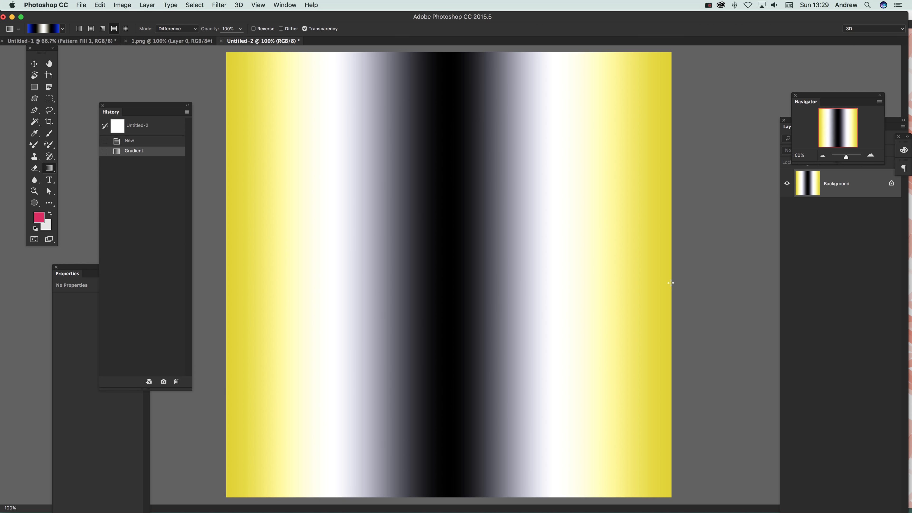
Define the striped gradient image as a new pattern, accepting the suggested name.
click(98, 5)
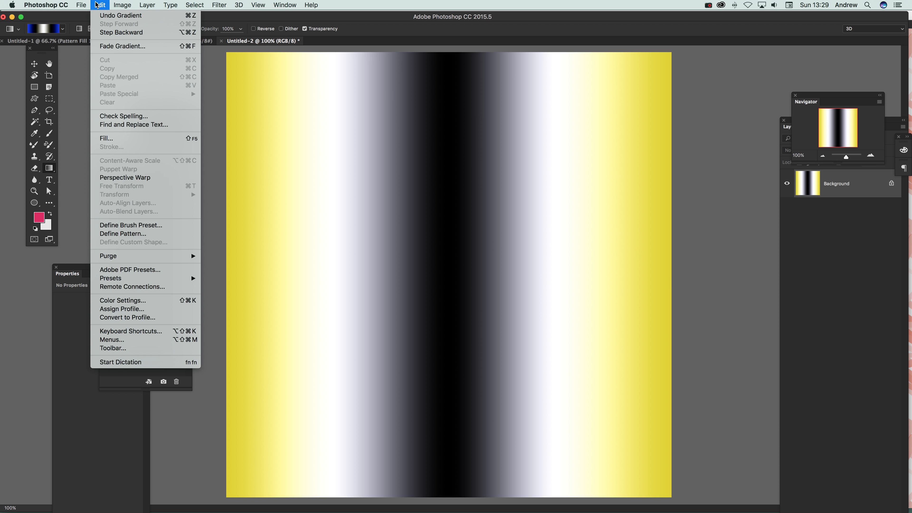
click(127, 233)
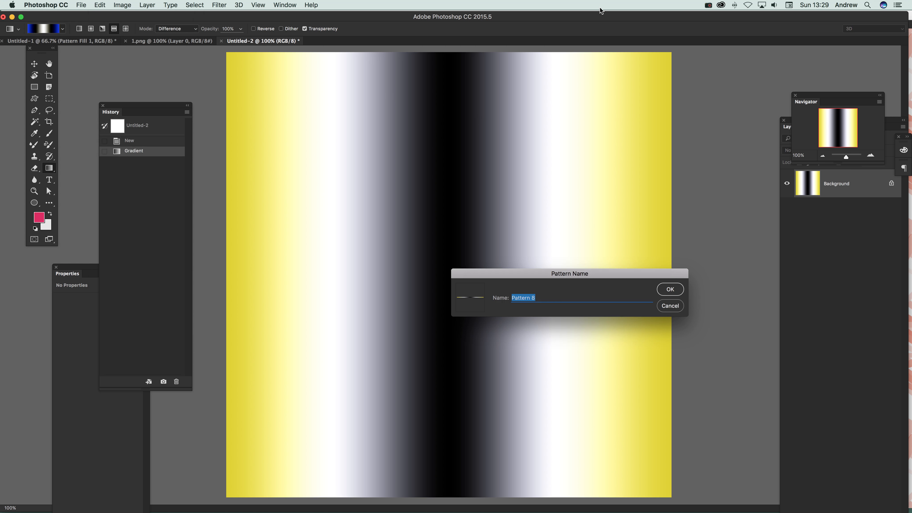
click(670, 290)
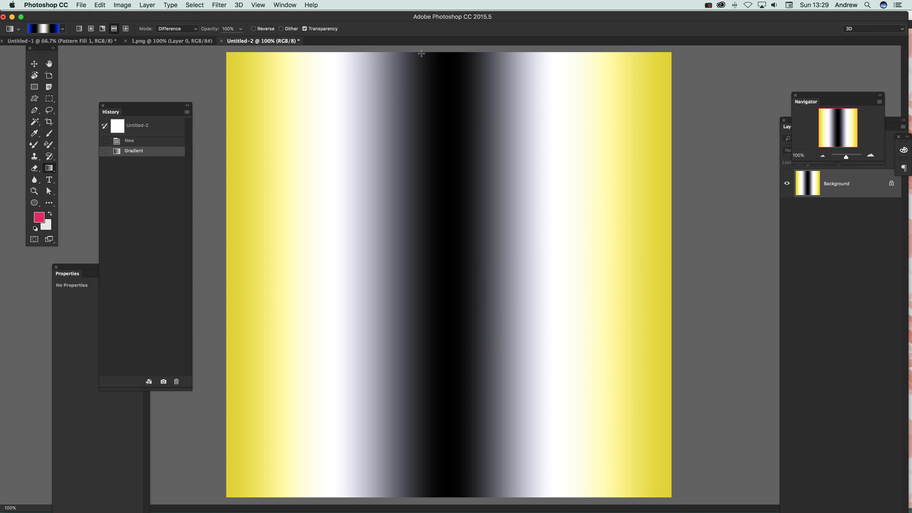
Add a vertical reflected gradient over the full canvas height and define the resulting diamond design as a pattern.
drag(425, 52, 432, 497)
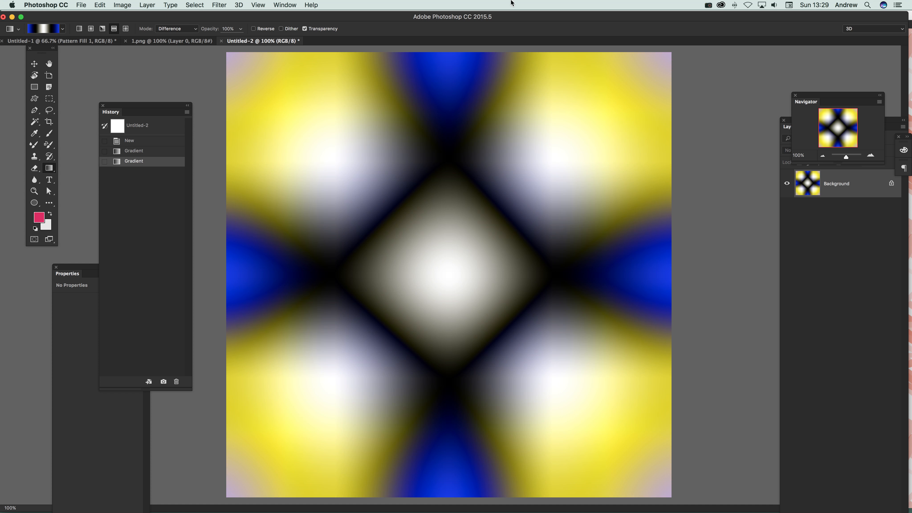
click(100, 5)
click(124, 236)
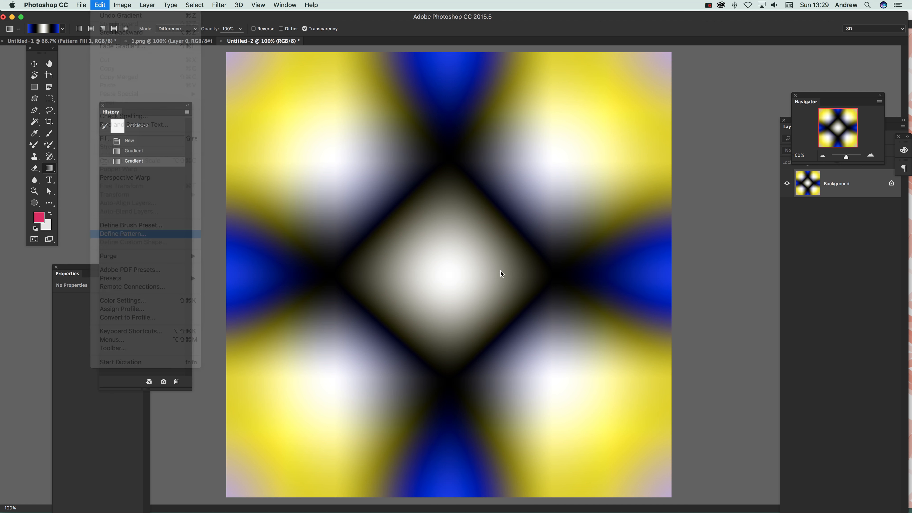
click(674, 289)
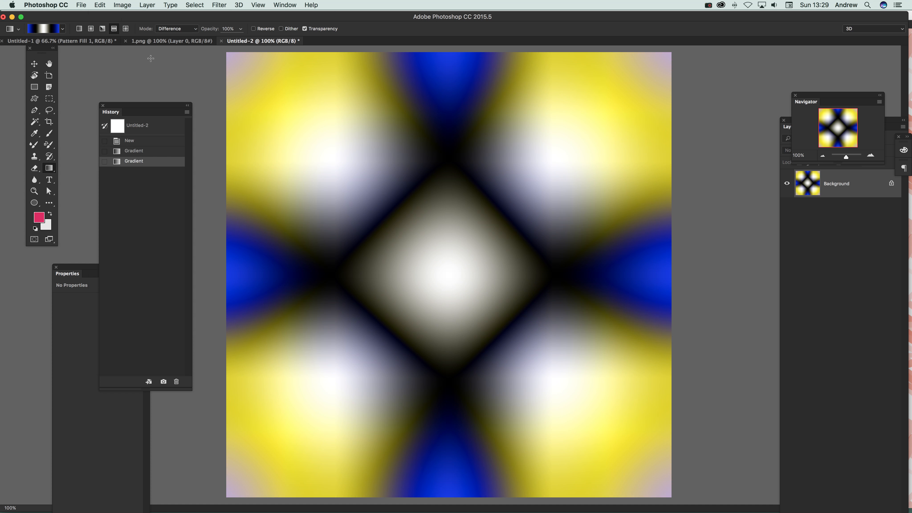
Apply the Offset filter with -1000 pixels horizontal, +1000 pixels vertical and Wrap Around for undefined areas.
click(220, 5)
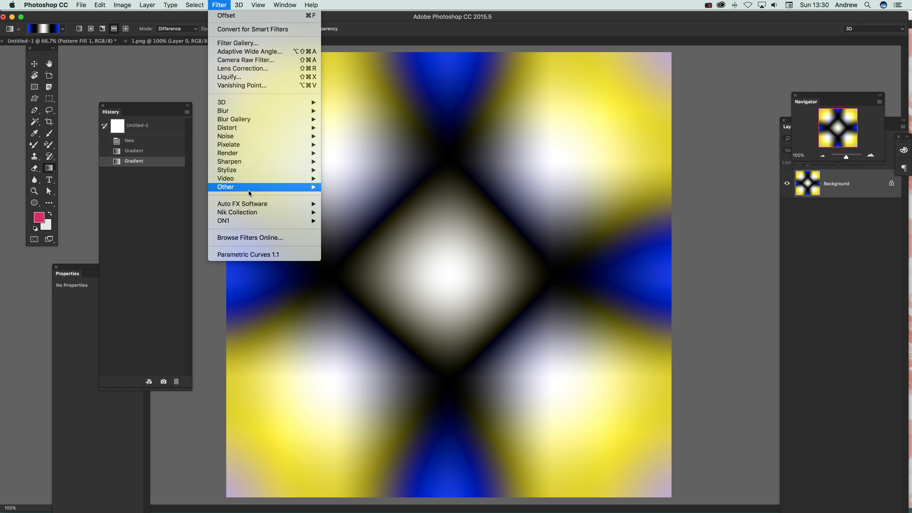
mouse_move(291, 187)
click(350, 230)
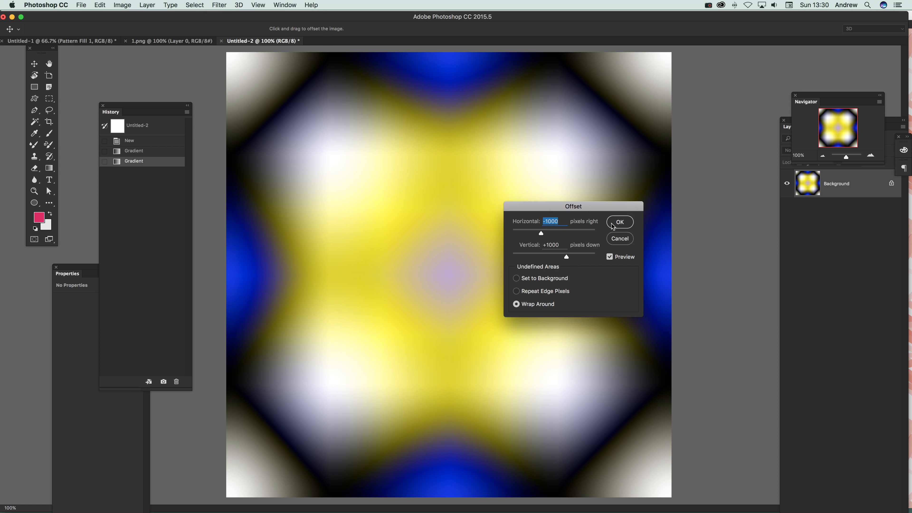
click(621, 222)
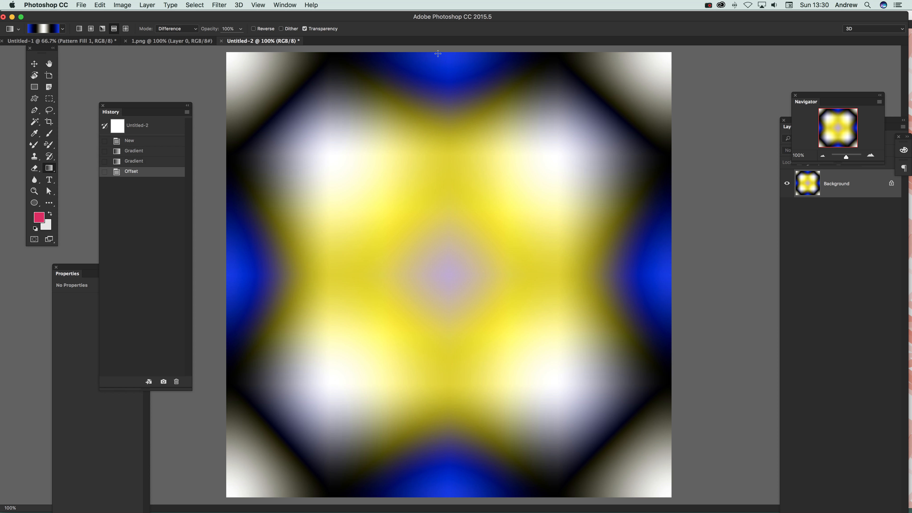
Draw a vertical and then a near-horizontal reflected gradient across the whole offset canvas, and define the result as a pattern.
drag(440, 53, 447, 498)
drag(227, 263, 673, 226)
click(103, 7)
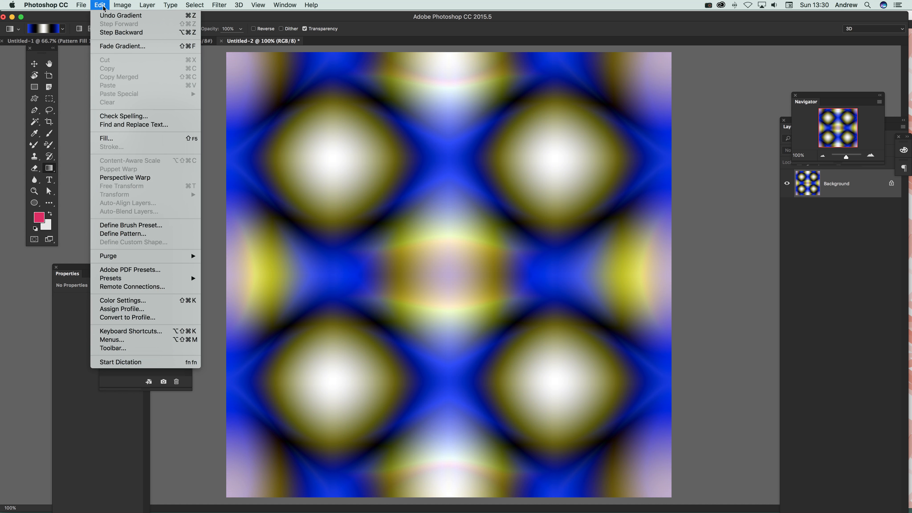
click(94, 221)
click(46, 5)
mouse_move(100, 3)
click(123, 233)
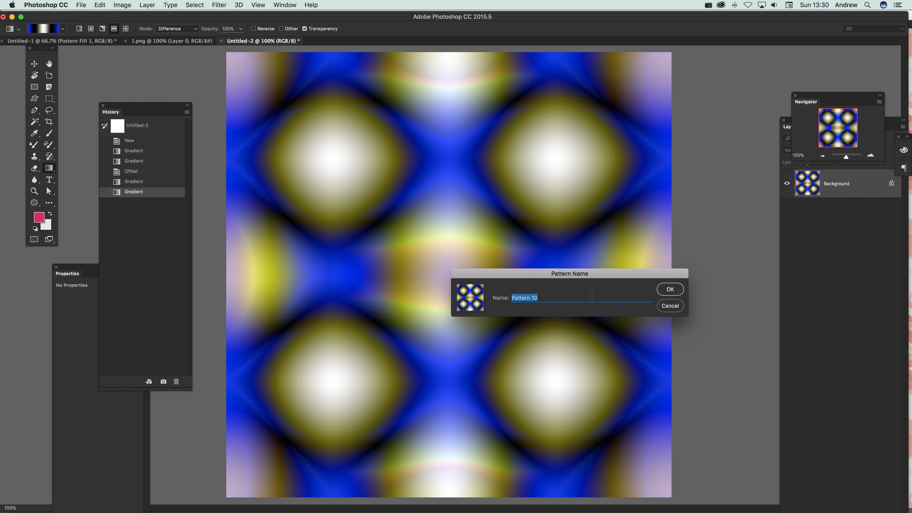
click(671, 290)
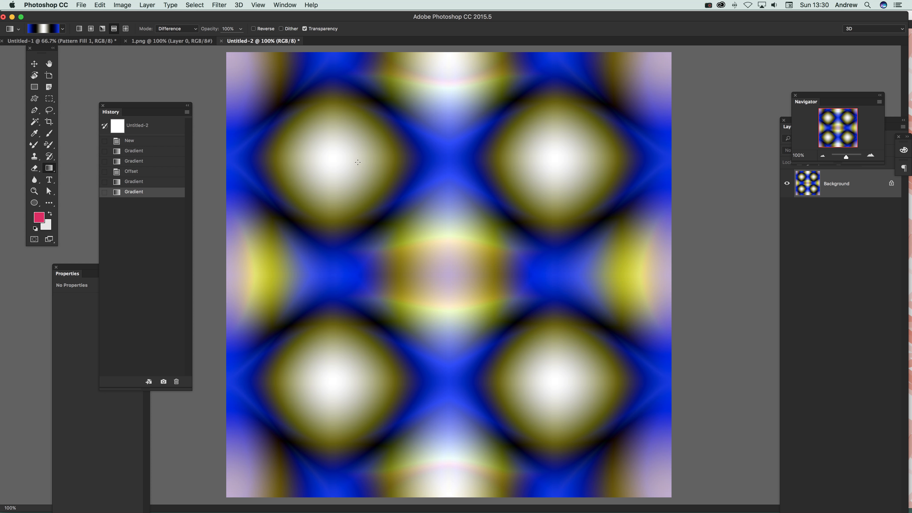
Shift the image's hue with Hue/Saturation so the blues turn light blue and the yellows turn red-brown.
click(123, 5)
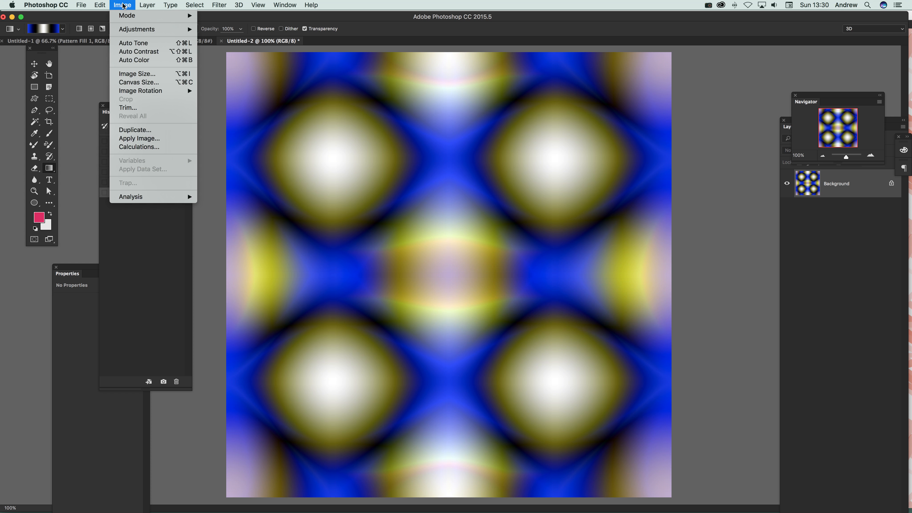
mouse_move(124, 32)
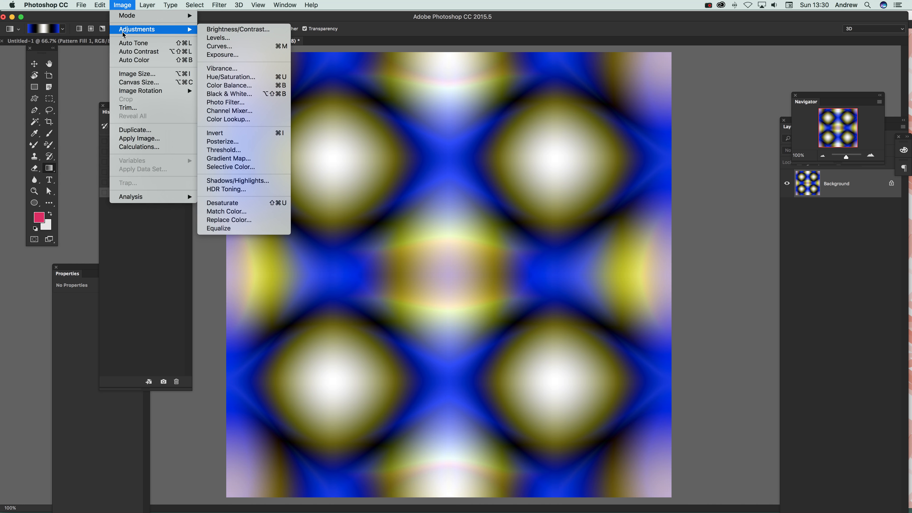
click(243, 79)
drag(468, 188, 419, 186)
click(532, 140)
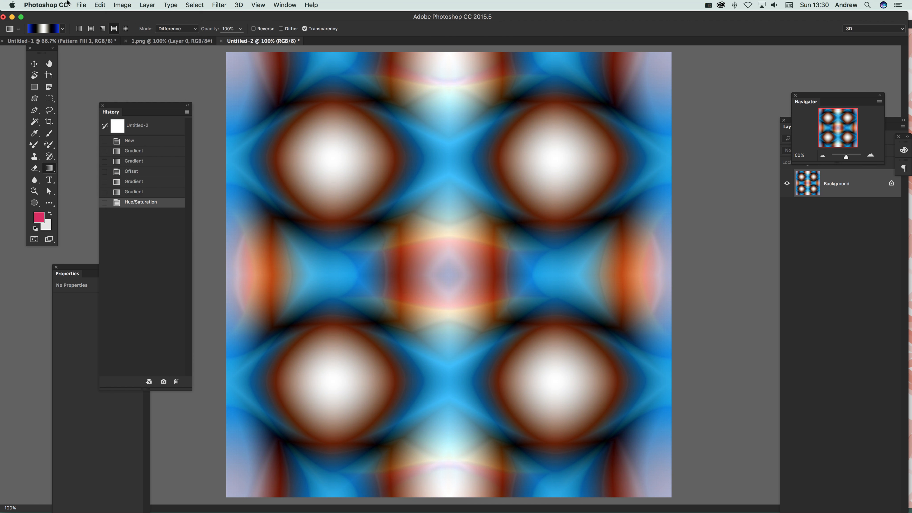
Define the recoloured light-blue and red-brown design as a new pattern, accepting the suggested name.
click(101, 5)
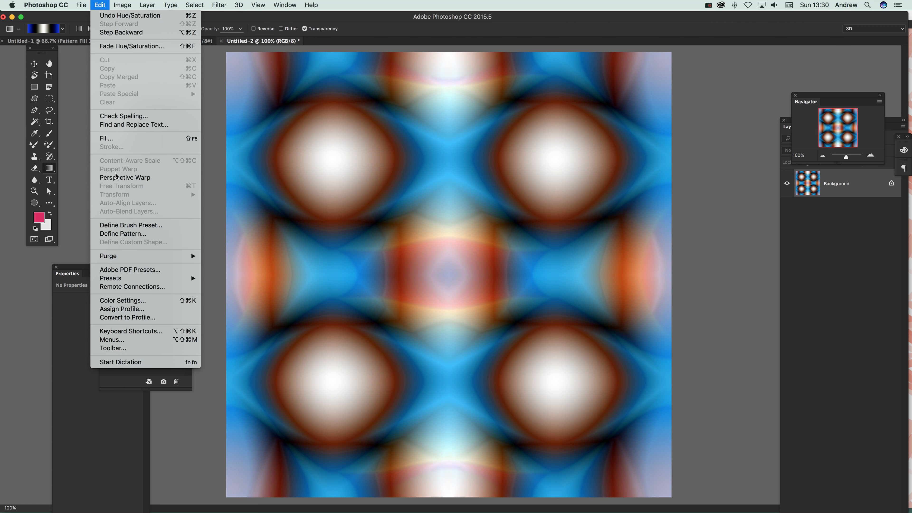
click(128, 234)
click(674, 290)
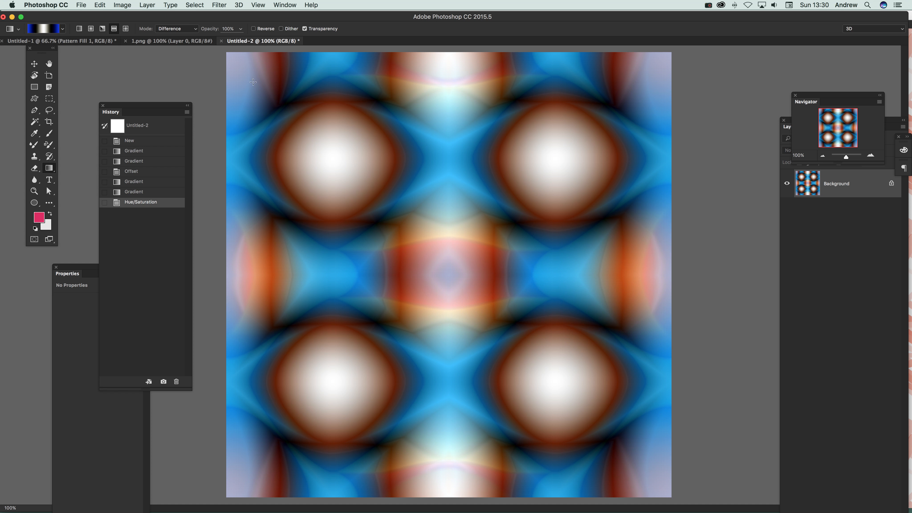
Start a new pattern fill layer with the scale set to 25% and reposition the pattern on the canvas.
click(147, 5)
mouse_move(168, 108)
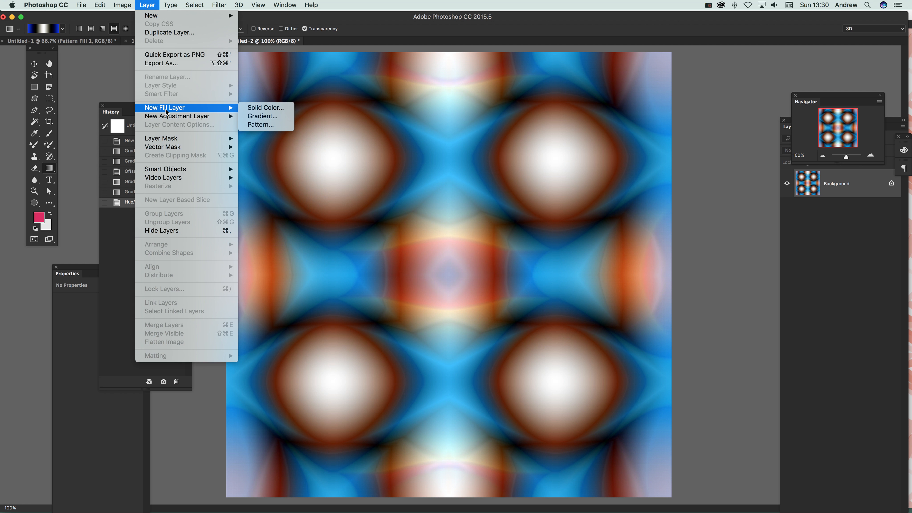
click(279, 126)
click(739, 263)
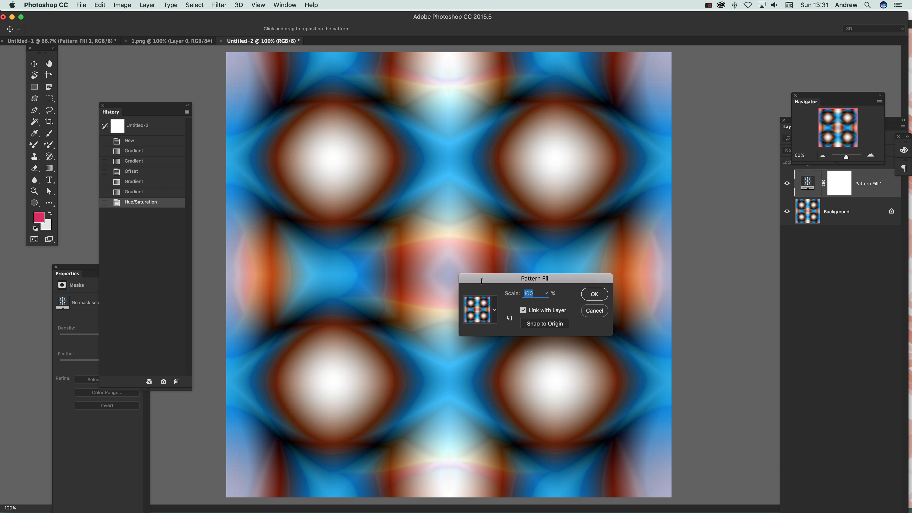
text(25)
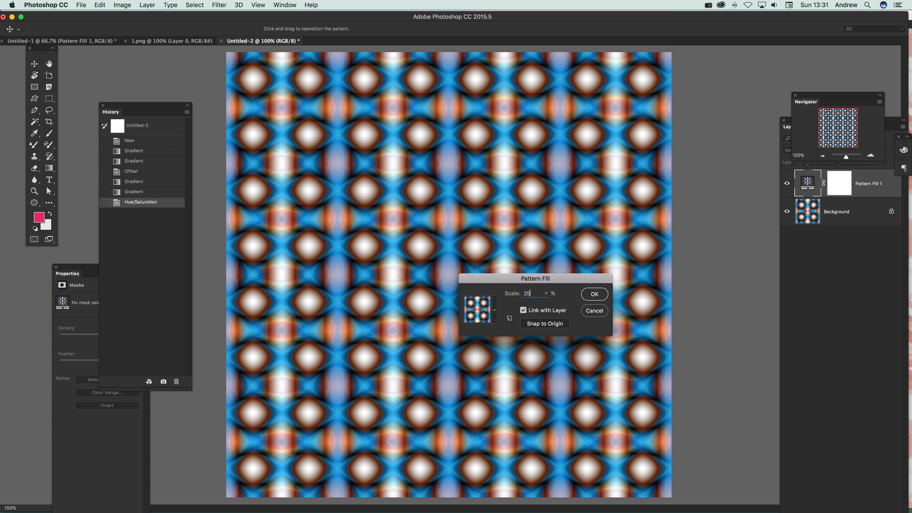
drag(414, 127, 514, 191)
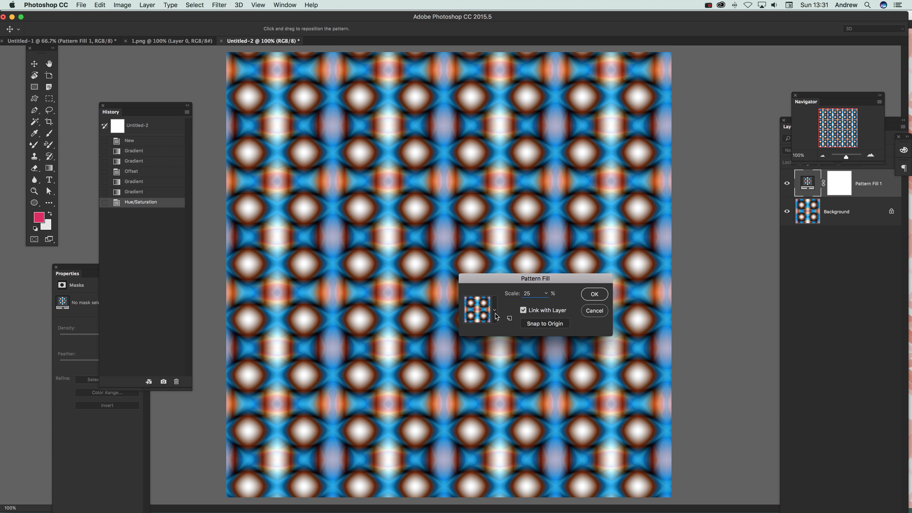
Try several saved patterns in the fill, choose the yellow-green and blue one with white ovals, and create the fill layer.
click(494, 310)
click(325, 190)
click(396, 163)
click(427, 164)
click(500, 159)
click(521, 162)
click(548, 165)
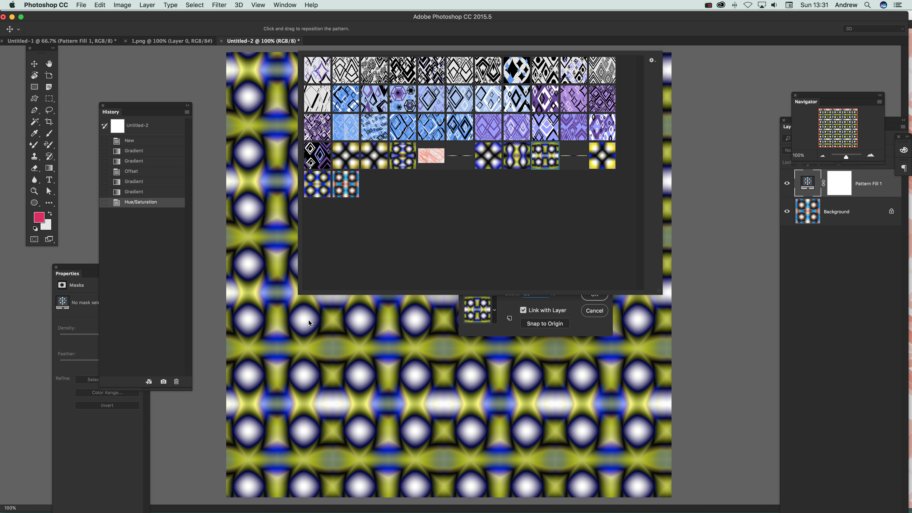
click(590, 333)
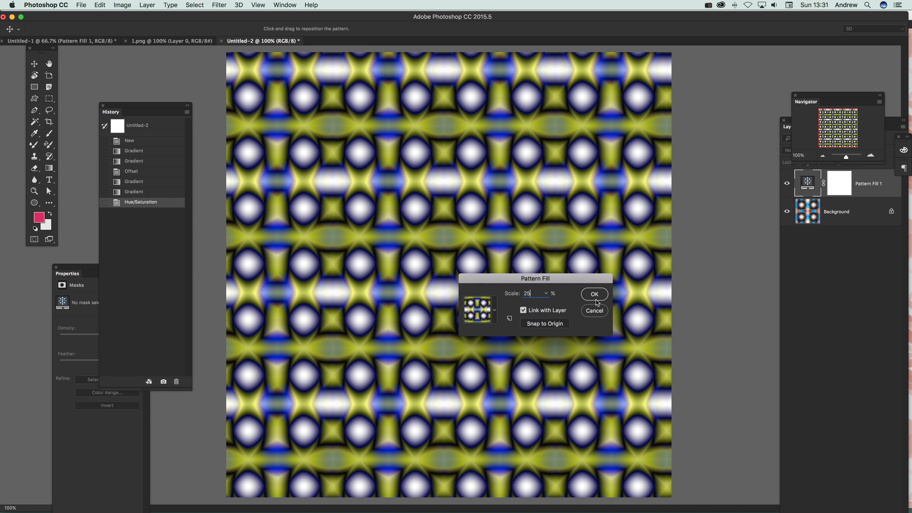
click(595, 295)
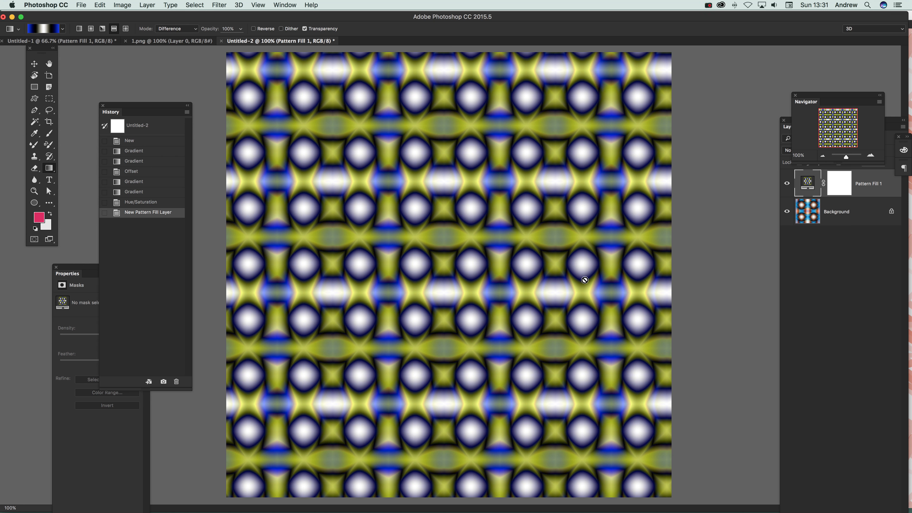
Switch to Paintstorm Studio and locate the Seamless Mode option for the open scribble pattern.
key(super+Tab)
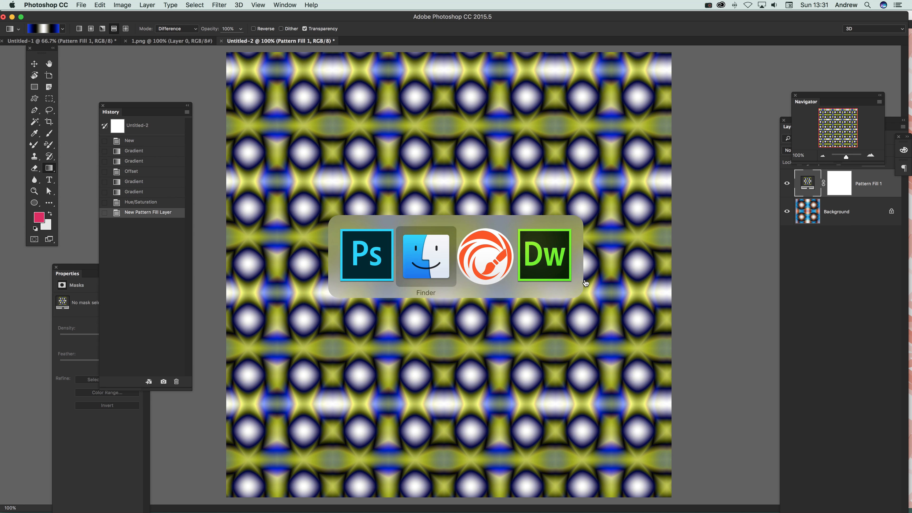
key(super+Tab)
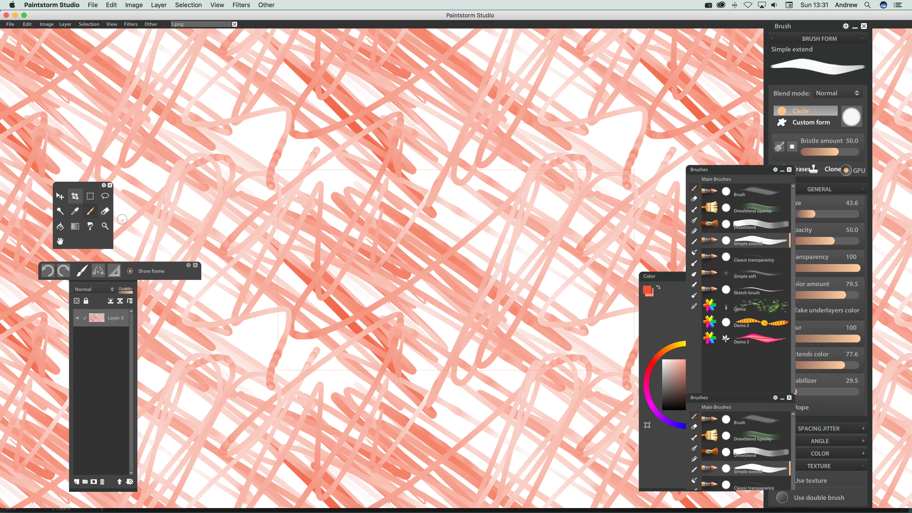
click(114, 6)
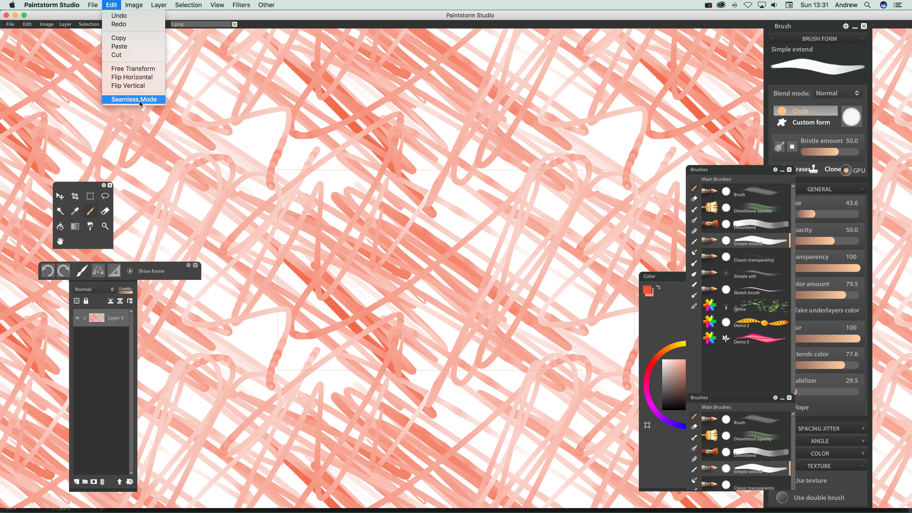
click(413, 140)
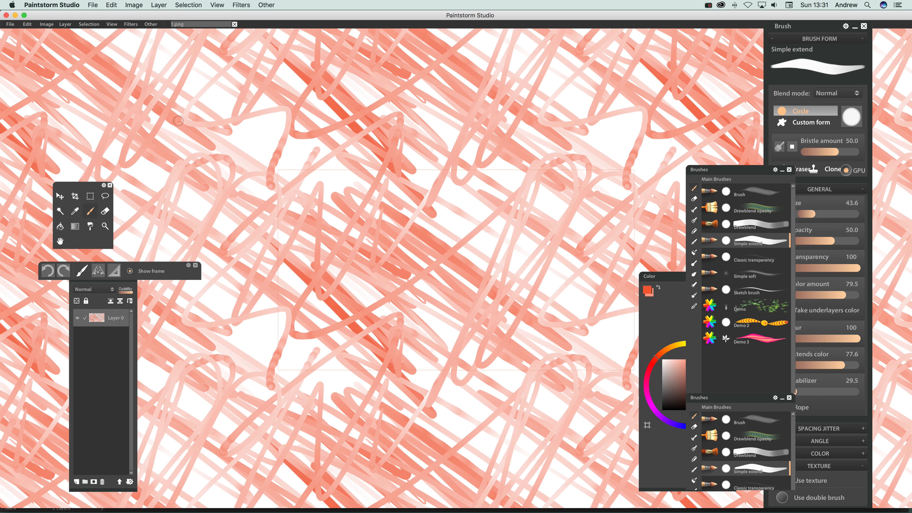
Undo the brush strokes on the seamless canvas repeatedly until only one small scribble is left.
click(111, 5)
click(112, 15)
click(111, 5)
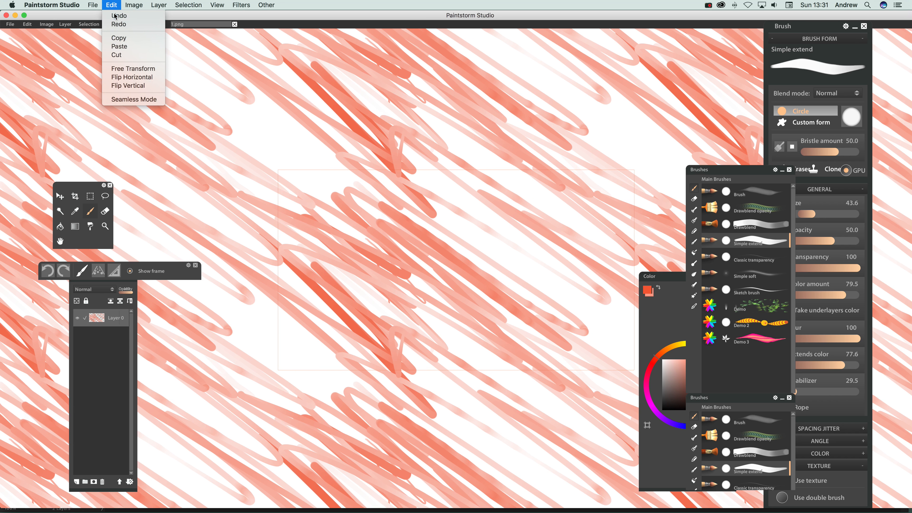
click(113, 15)
click(111, 5)
click(113, 15)
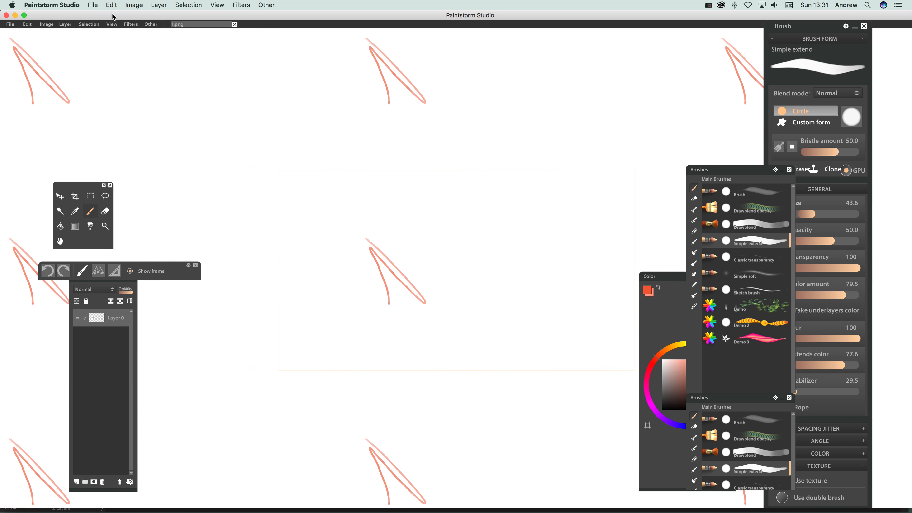
Scribble dense diagonal orange-red strokes across the seamless canvas with the Simple extend brush.
click(108, 5)
click(332, 51)
mouse_move(436, 196)
mouse_down()
mouse_move(473, 215)
mouse_move(385, 191)
mouse_move(520, 296)
mouse_move(294, 164)
mouse_move(437, 265)
mouse_move(414, 241)
mouse_move(317, 201)
mouse_move(507, 346)
mouse_move(324, 241)
mouse_move(493, 347)
mouse_move(294, 241)
mouse_move(449, 340)
mouse_move(259, 264)
mouse_move(258, 272)
mouse_move(393, 355)
mouse_move(345, 348)
mouse_move(372, 367)
mouse_move(273, 342)
mouse_up()
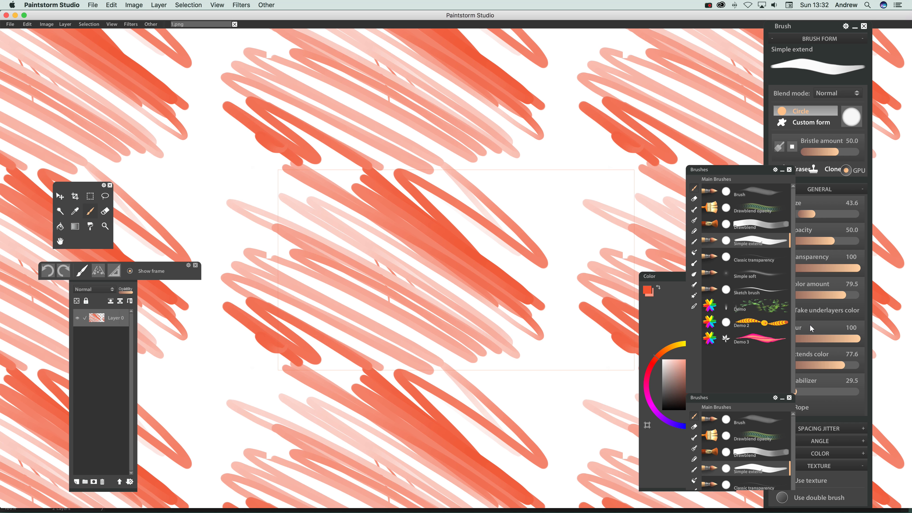
Choose a dark grey-brown colour and scribble diagonal strokes over the orange-red ones on the seamless canvas.
click(672, 399)
mouse_move(468, 180)
mouse_down()
mouse_move(611, 294)
mouse_move(399, 209)
mouse_move(517, 335)
mouse_move(478, 331)
mouse_move(265, 230)
mouse_move(237, 353)
mouse_move(216, 324)
mouse_move(252, 365)
mouse_up()
drag(291, 179, 290, 216)
mouse_move(293, 242)
mouse_down()
mouse_move(340, 221)
mouse_move(307, 175)
mouse_move(515, 178)
mouse_move(627, 237)
mouse_move(626, 195)
mouse_up()
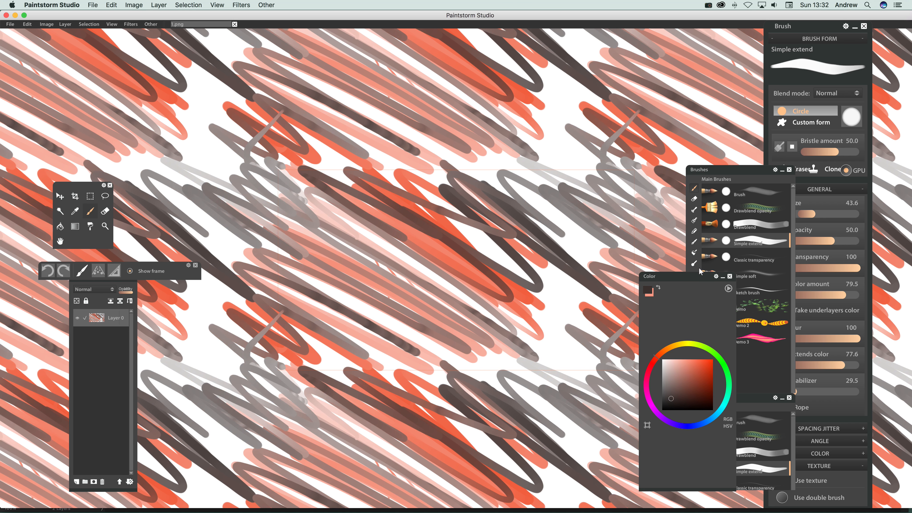
Select the Demo 2 brush and paint winding yellow-orange chains over the scribbles across the pattern's edges.
click(768, 328)
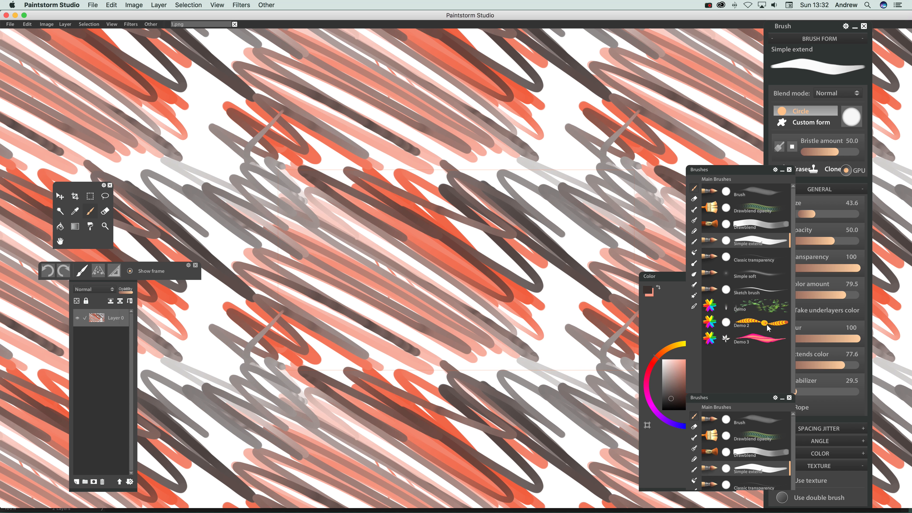
mouse_move(472, 234)
mouse_down()
mouse_move(488, 218)
mouse_move(524, 266)
mouse_move(477, 335)
mouse_move(429, 311)
mouse_up()
mouse_move(440, 229)
mouse_down()
mouse_move(409, 248)
mouse_move(575, 248)
mouse_move(643, 201)
mouse_move(589, 173)
mouse_up()
mouse_move(445, 161)
mouse_down()
mouse_move(357, 209)
mouse_move(344, 198)
mouse_move(359, 353)
mouse_move(392, 301)
mouse_move(353, 256)
mouse_up()
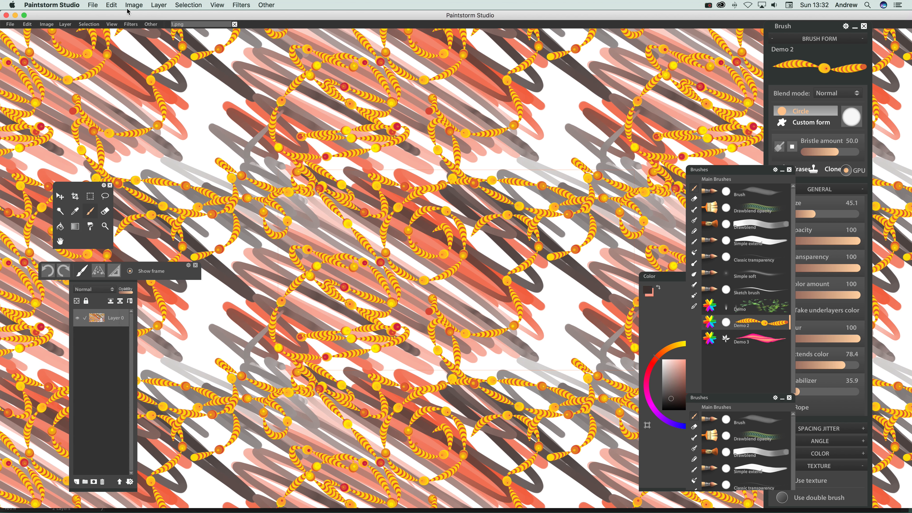
Save the seamless painting to the Desktop as 1.png, replacing the existing file.
click(88, 5)
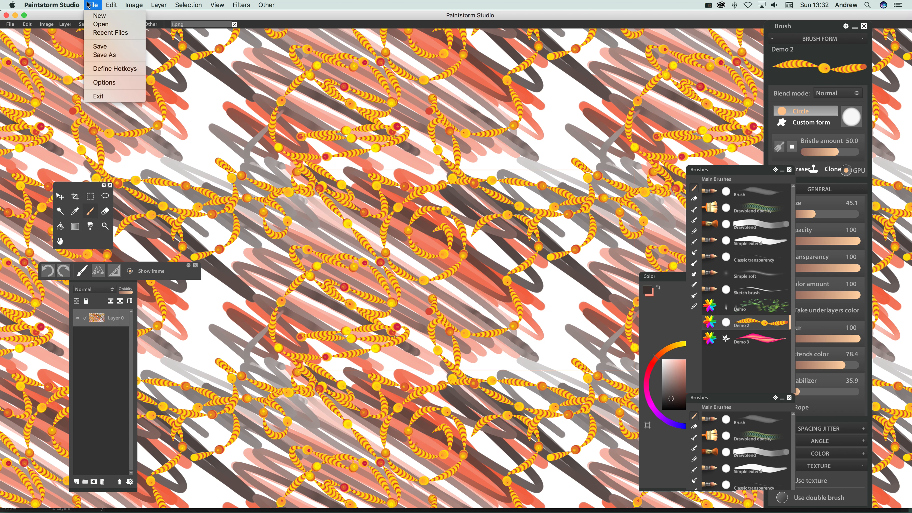
click(103, 55)
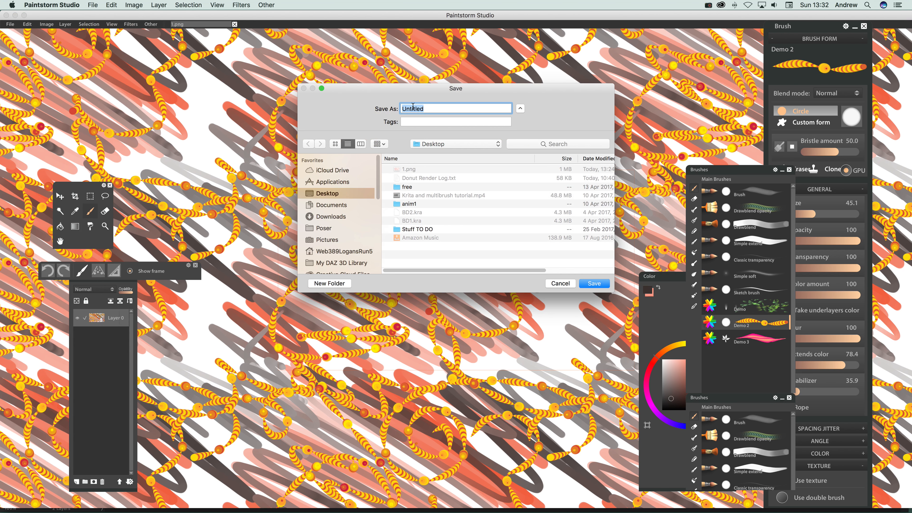
text(1.png)
click(600, 290)
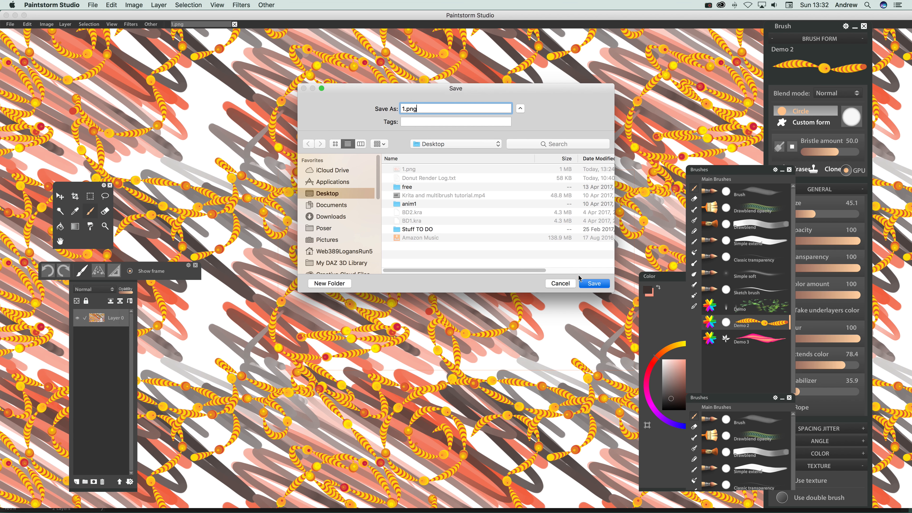
click(527, 148)
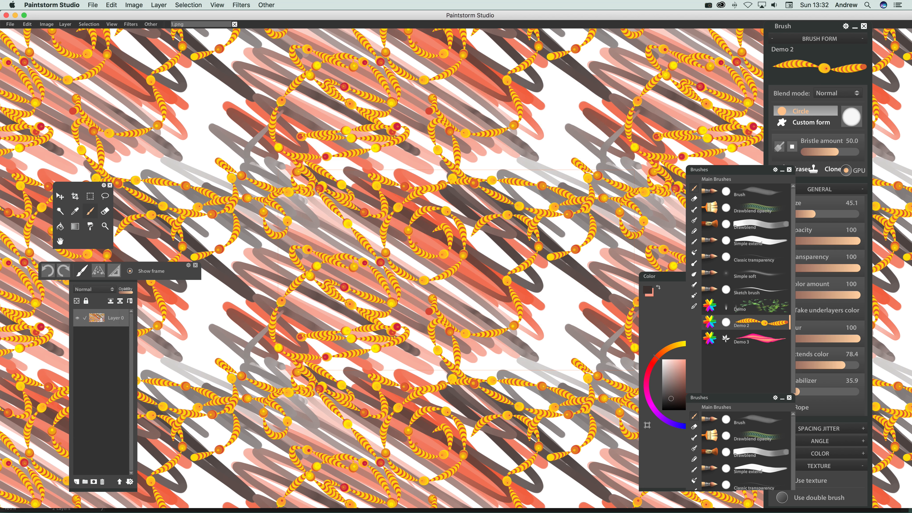
Switch to Photoshop, open 1.png from the Desktop and update the already open copy from disk.
key(super+Tab)
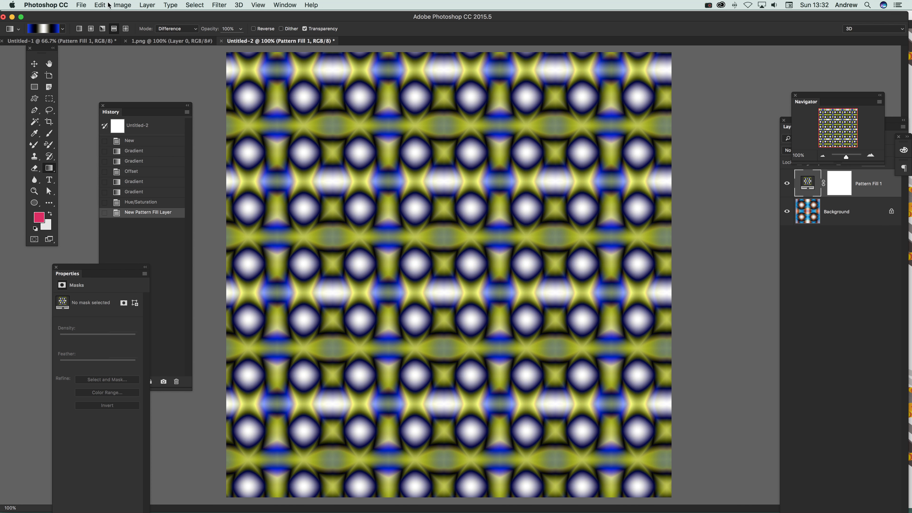
click(81, 5)
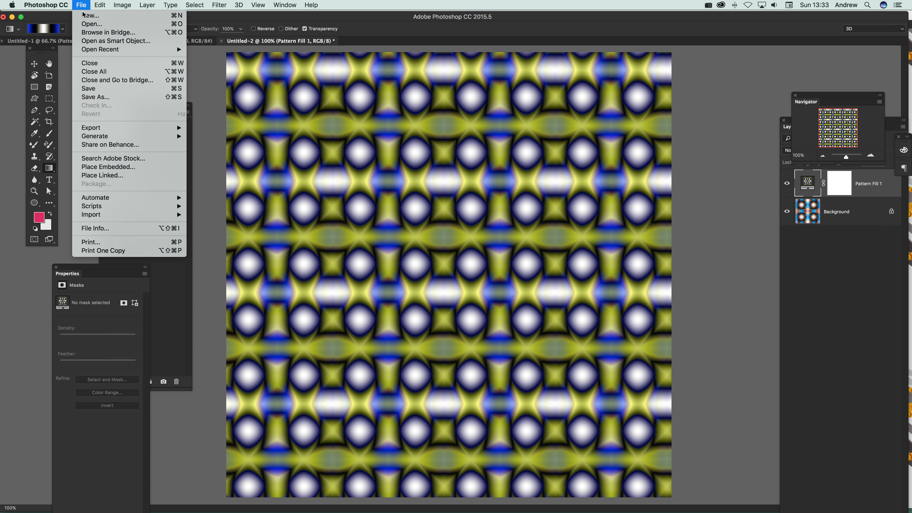
click(84, 24)
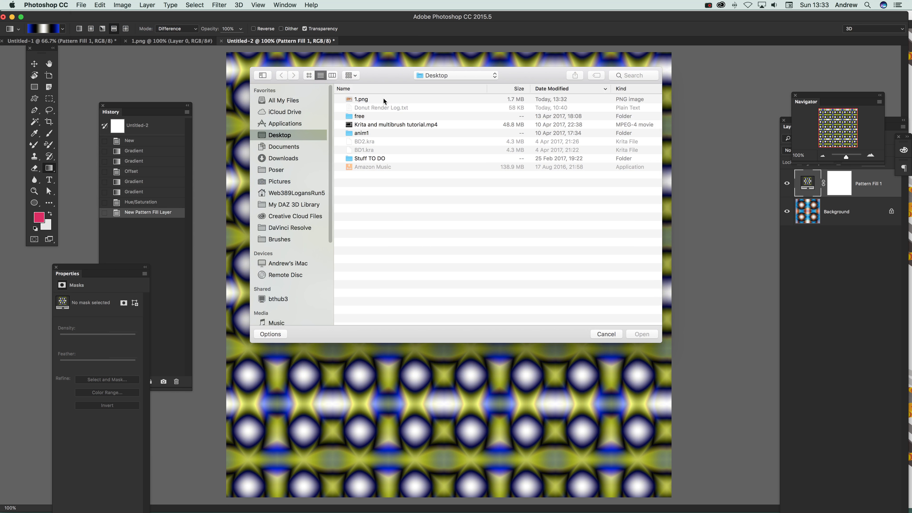
click(364, 100)
click(643, 334)
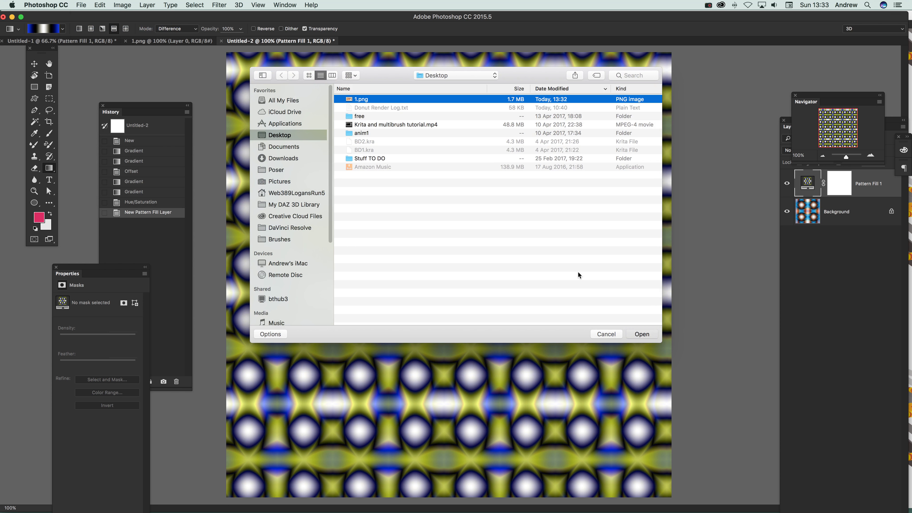
click(524, 174)
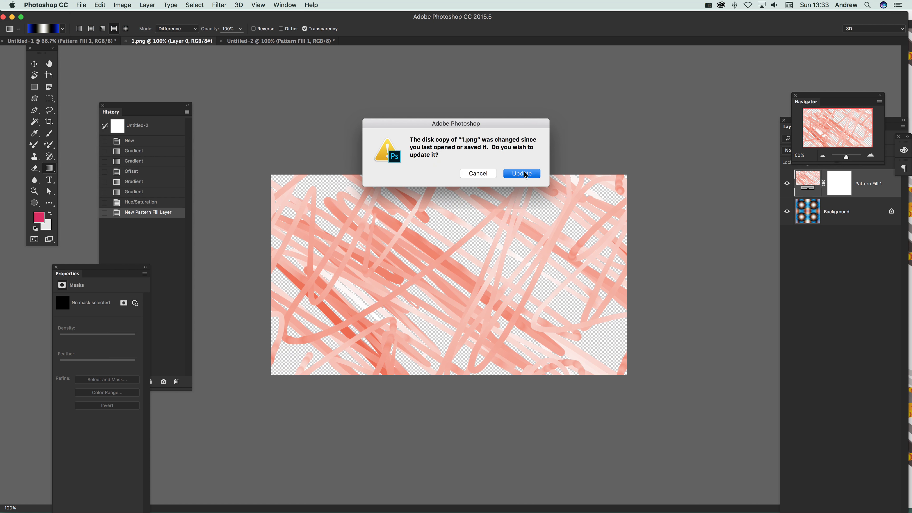
Define the updated 1.png image as a new pattern.
click(99, 5)
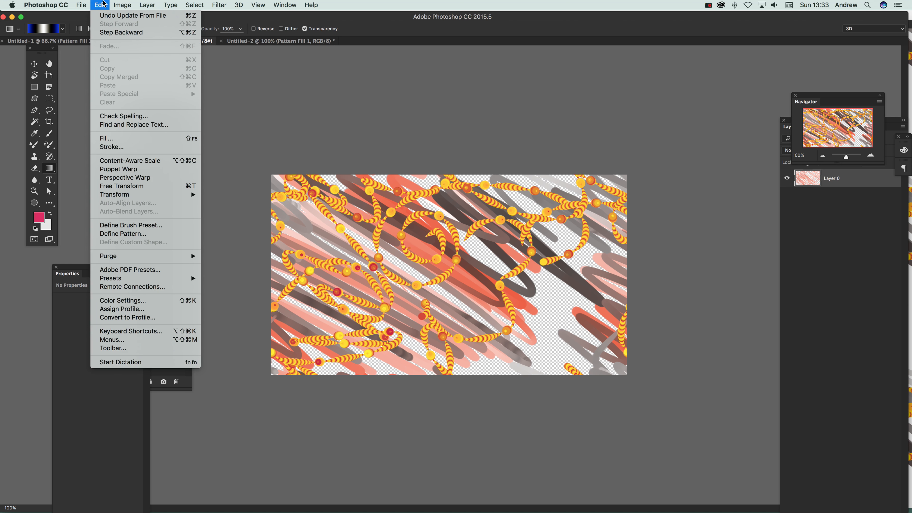
click(127, 234)
click(677, 291)
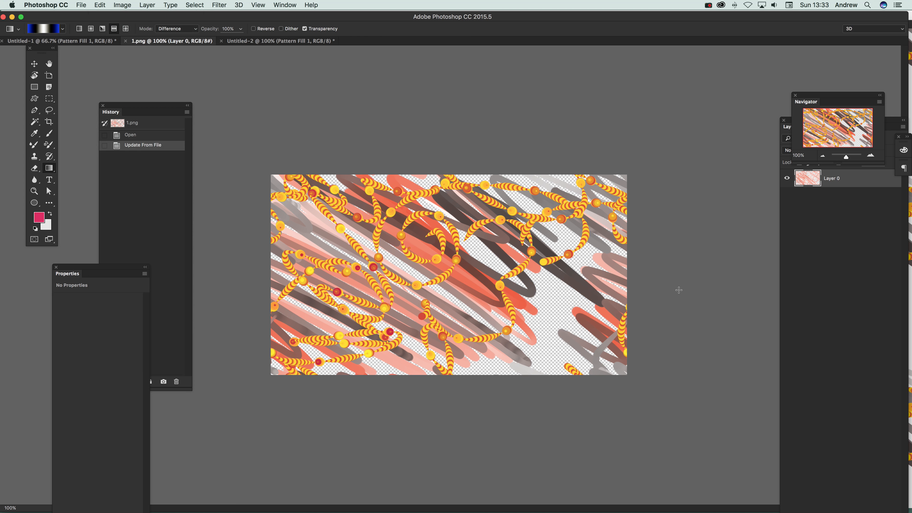
In Untitled-2, start a new pattern fill layer with the scribble-and-chain pattern and reposition the pattern on the canvas.
click(83, 44)
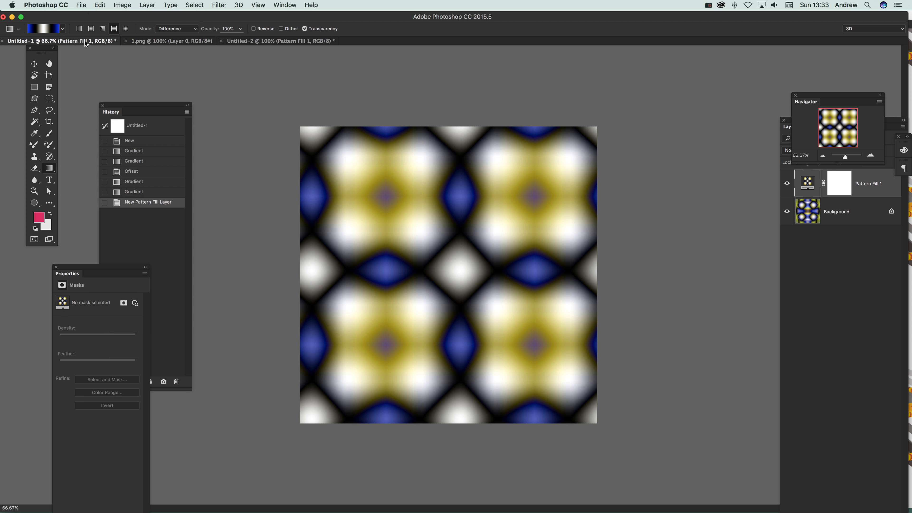
click(248, 40)
click(122, 5)
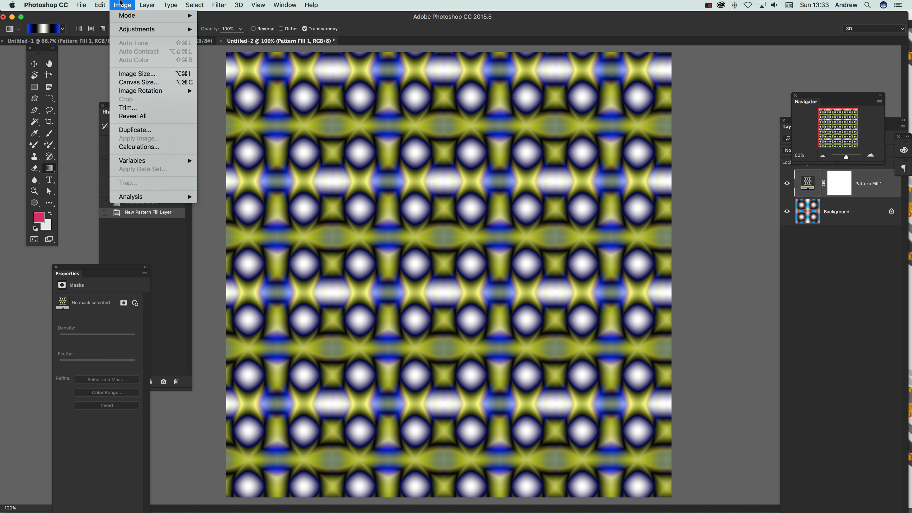
mouse_move(147, 5)
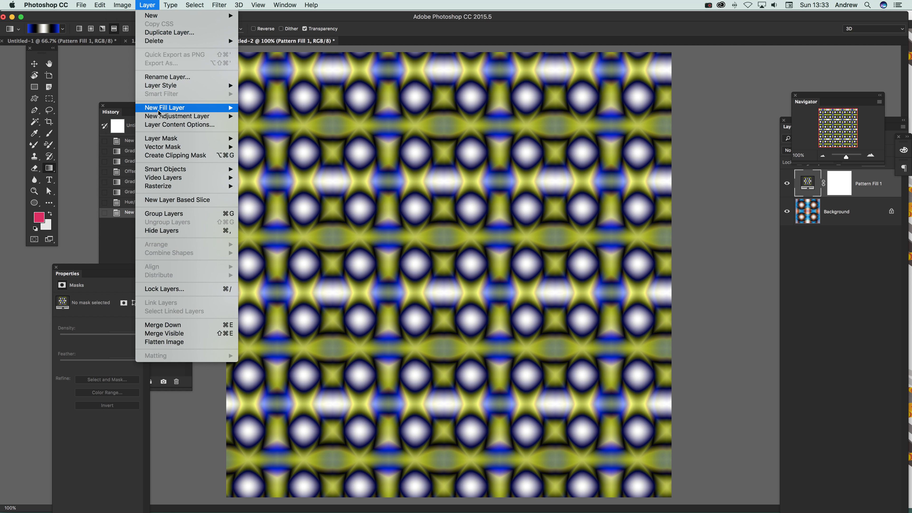
mouse_move(169, 108)
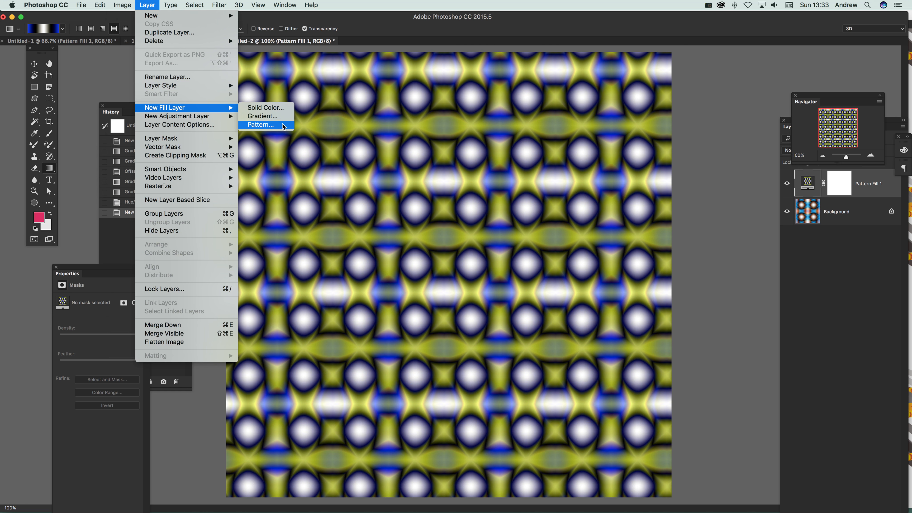
click(261, 124)
click(734, 265)
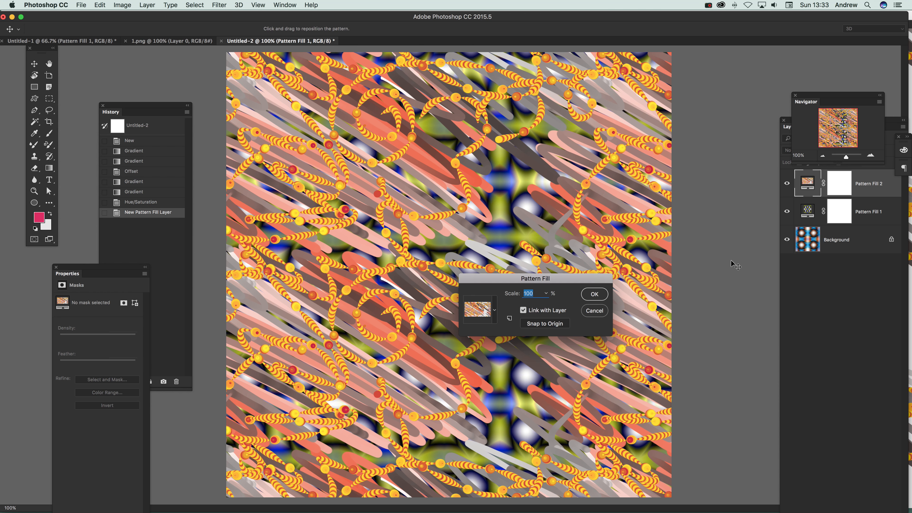
drag(336, 200, 374, 108)
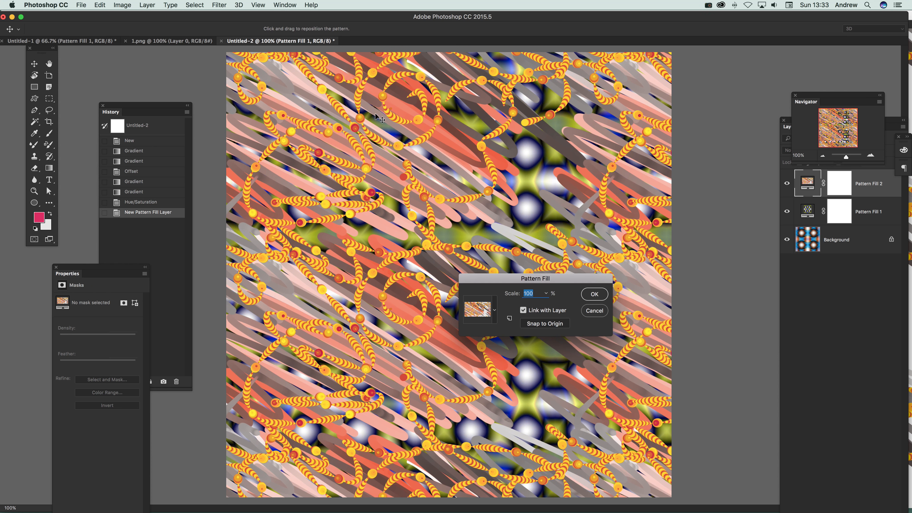
drag(374, 138, 431, 166)
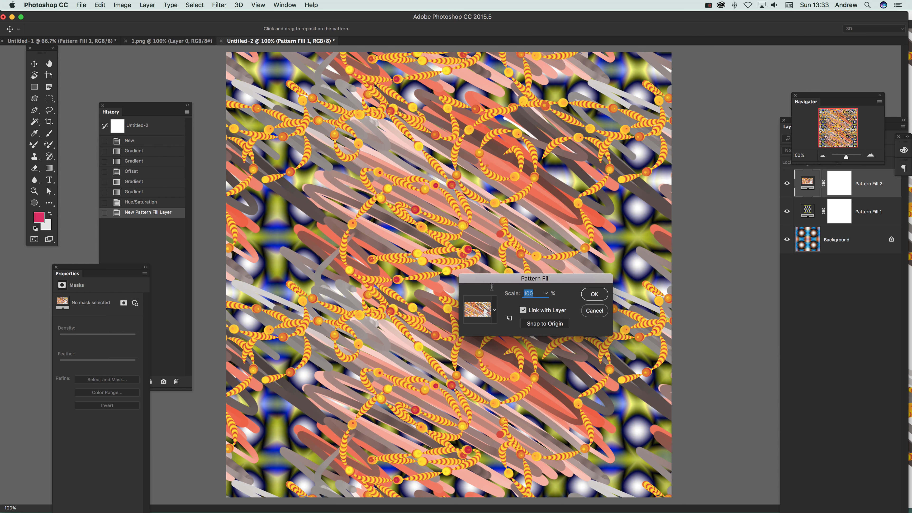
Try the scribble-and-chain pattern fill at 50% and 25% scale.
text(50)
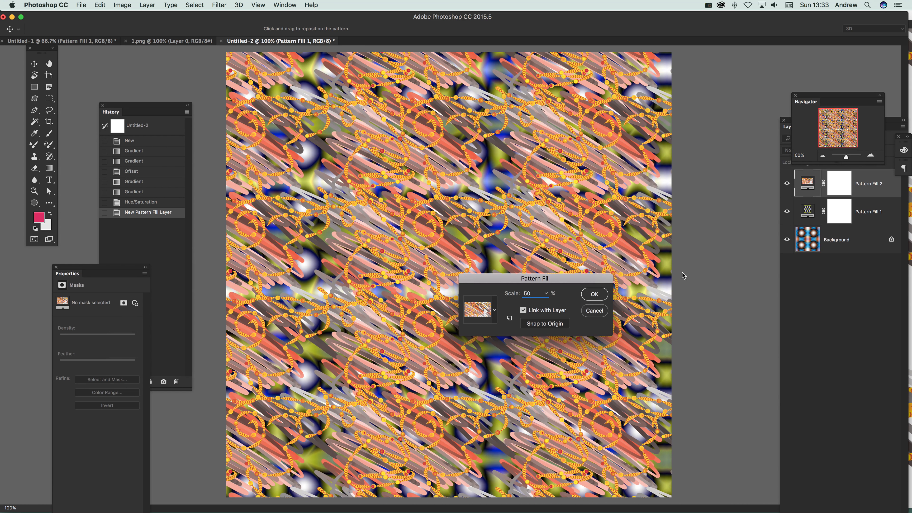
drag(547, 282, 516, 263)
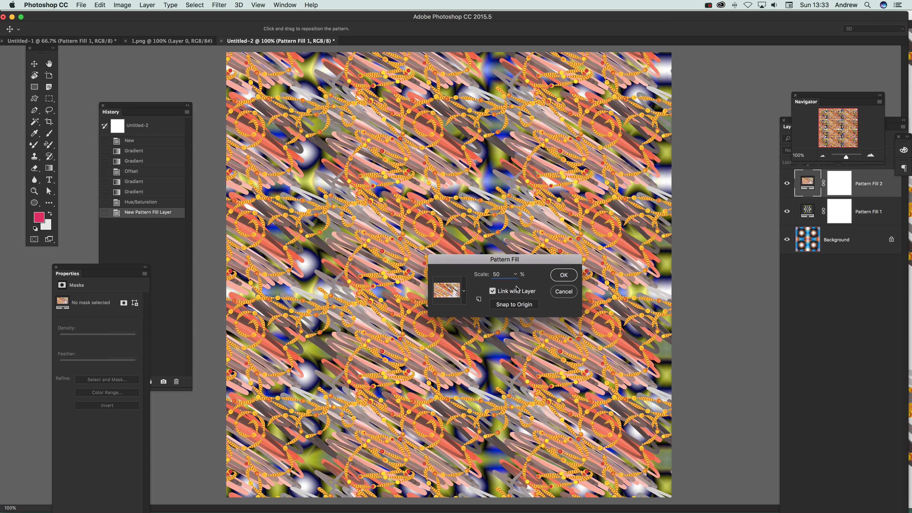
click(477, 273)
text(25)
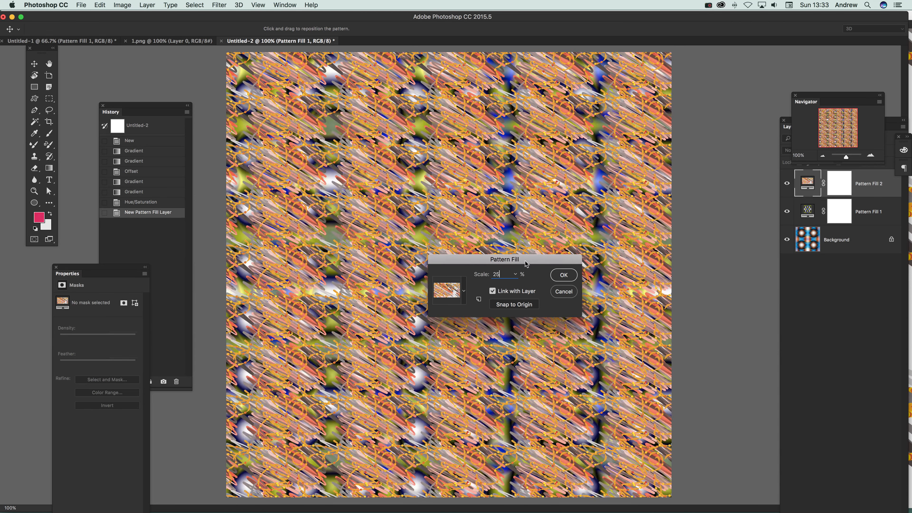
Reposition the pattern on the canvas, set its scale to 100% and create the fill layer.
drag(369, 207, 471, 262)
double_click(496, 275)
text(100)
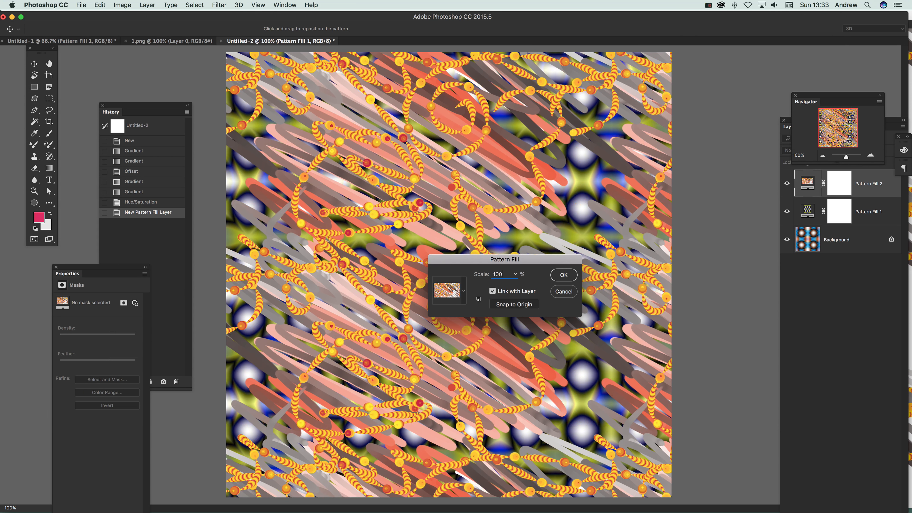
click(564, 280)
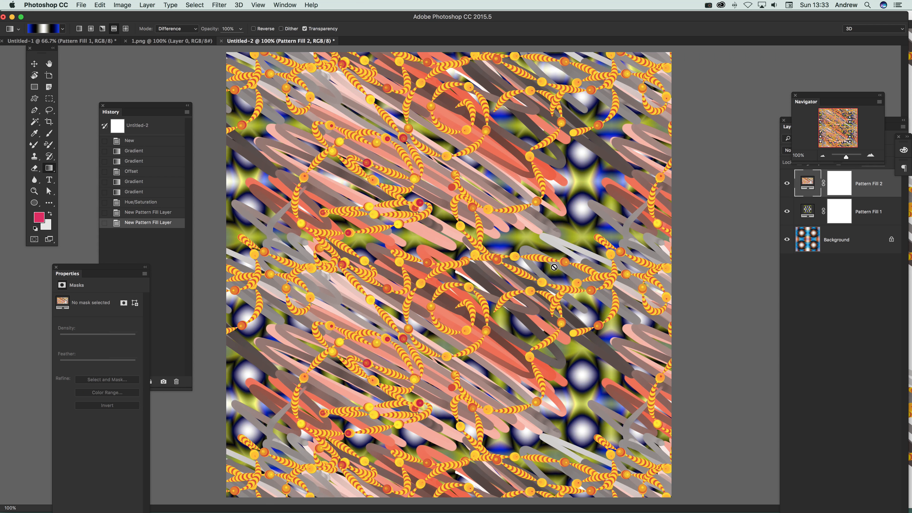